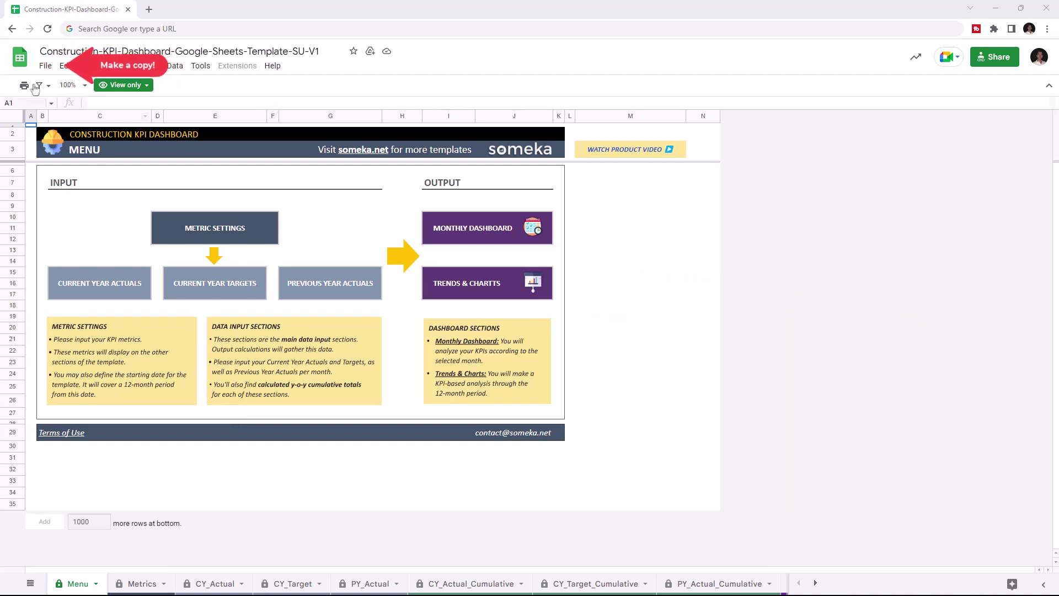
- Make a copy of the template without the 'Copy of' prefix, opening it in a new tab
{"action": "left_click", "coordinate": [46, 66]}
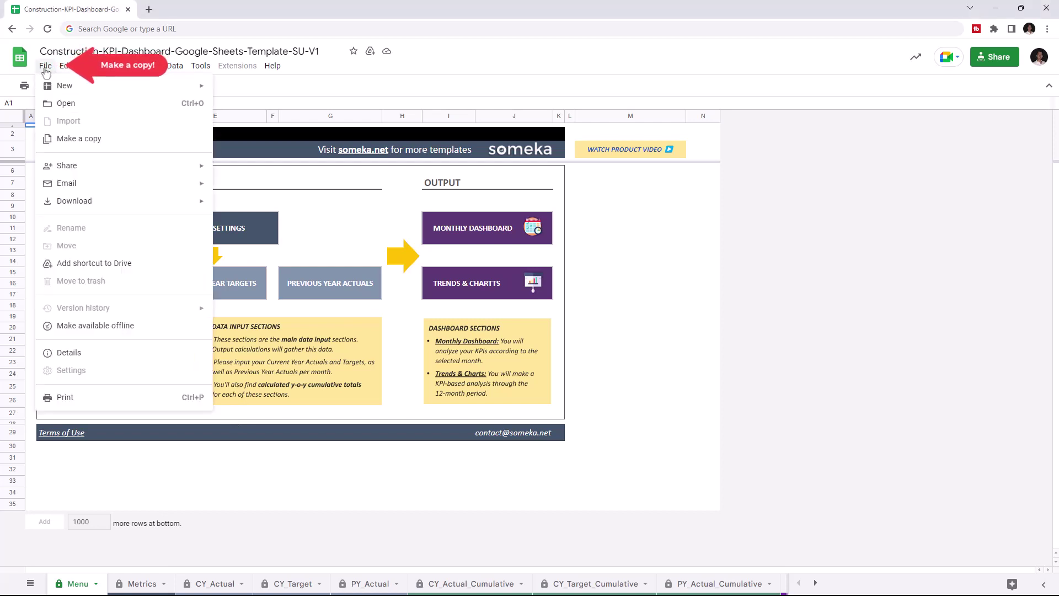
{"action": "left_click", "coordinate": [84, 139]}
{"action": "left_click", "coordinate": [463, 292]}
{"action": "left_click_drag", "start_coordinate": [478, 291], "coordinate": [448, 291]}
{"action": "key", "text": "BackSpace"}
{"action": "left_click", "coordinate": [578, 381]}
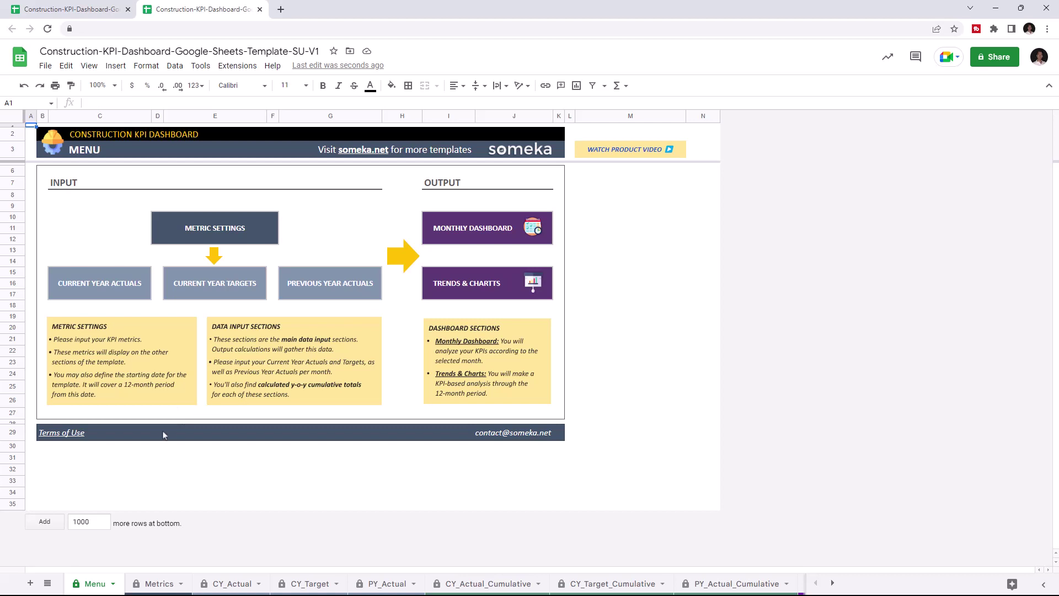
- Tour the Metrics, CY_Actual, CY_Target, PY_Actual, Monthly_Analysis and KPI_Analysis sheets, returning to Metrics
{"action": "left_click", "coordinate": [156, 585]}
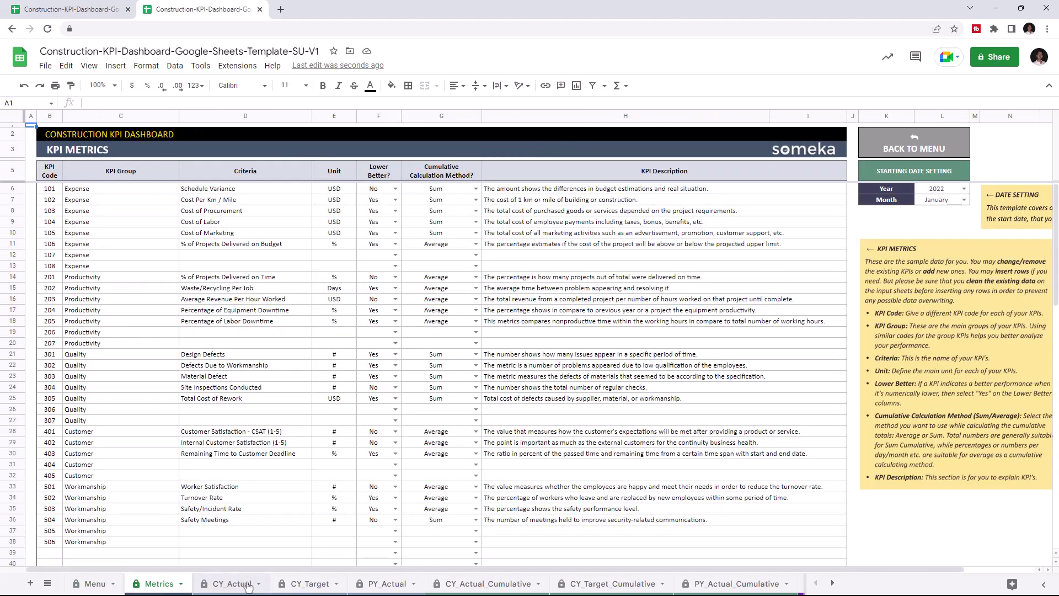
{"action": "left_click", "coordinate": [246, 584]}
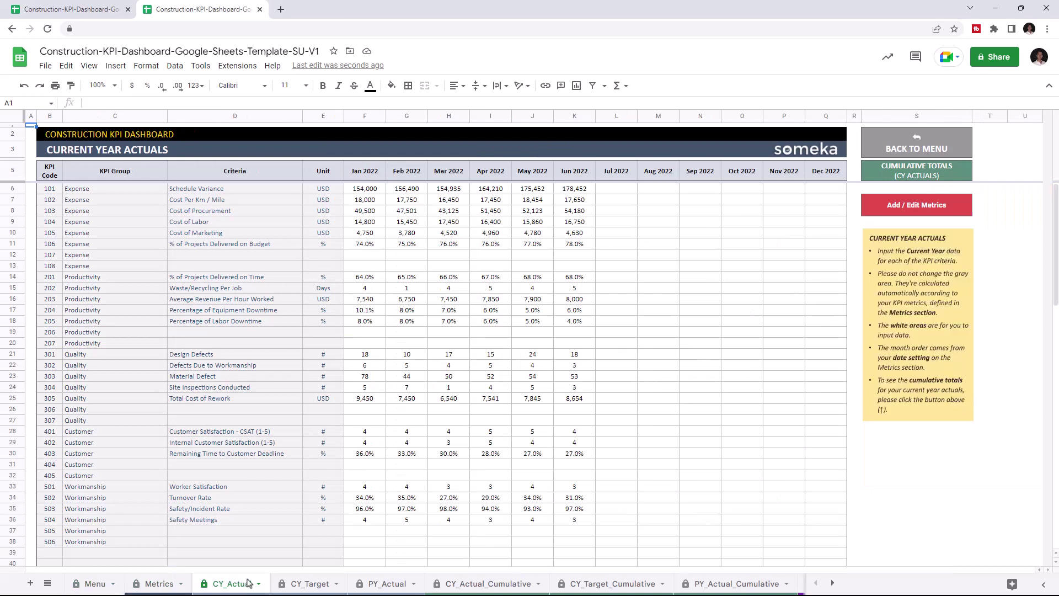
{"action": "left_click", "coordinate": [309, 583]}
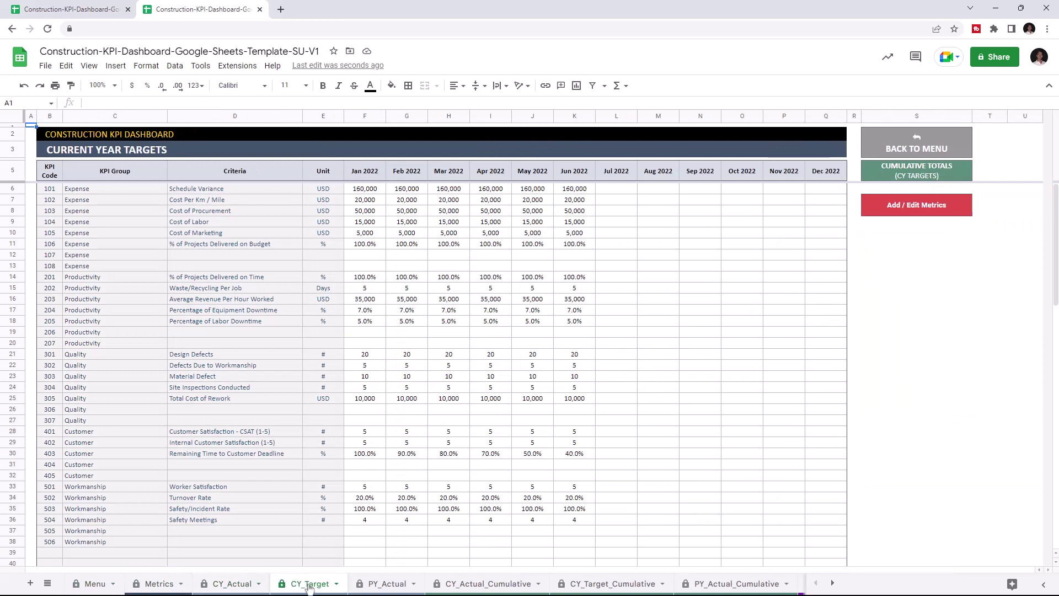
{"action": "left_click", "coordinate": [383, 584]}
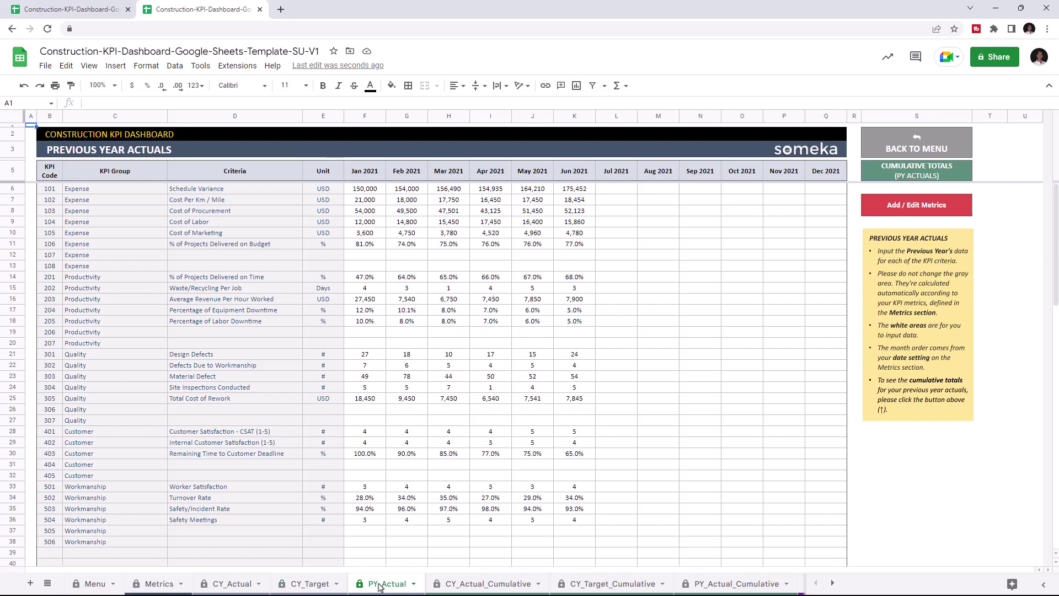
{"action": "left_click", "coordinate": [832, 583]}
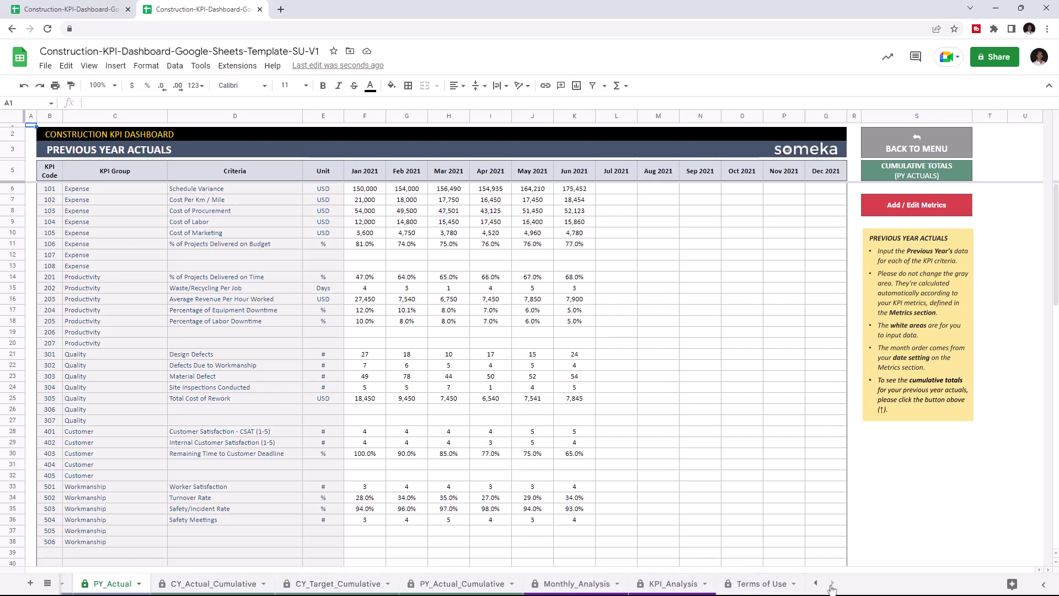
{"action": "left_click", "coordinate": [571, 583]}
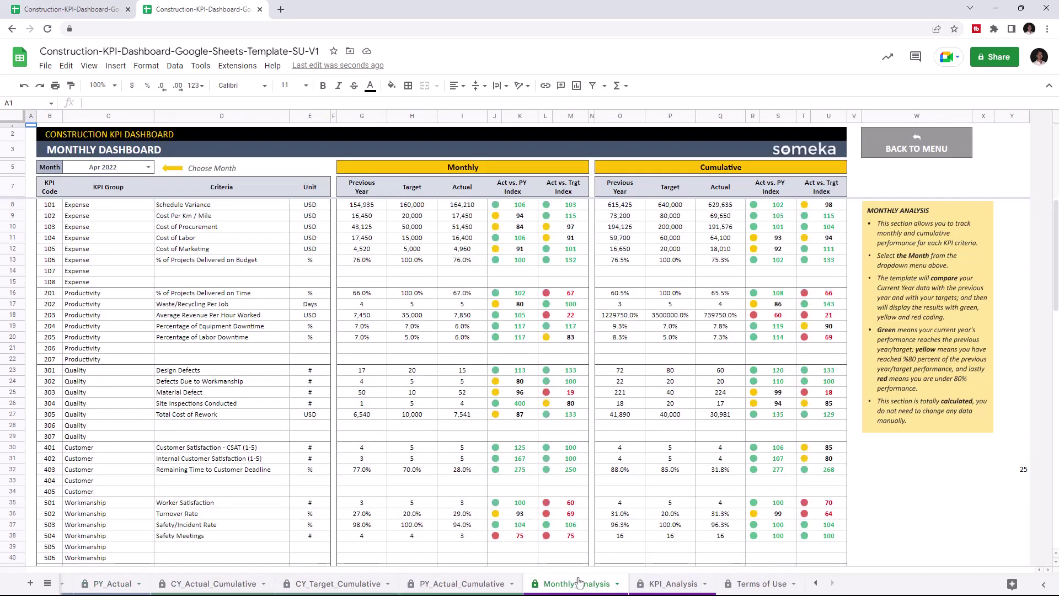
{"action": "left_click", "coordinate": [670, 585]}
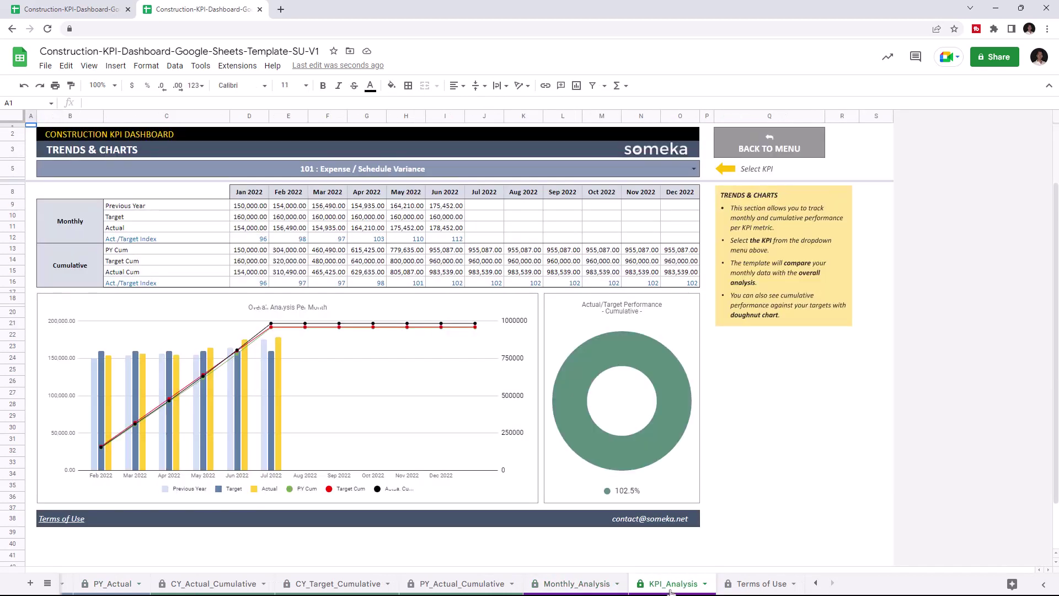
{"action": "left_click", "coordinate": [815, 582]}
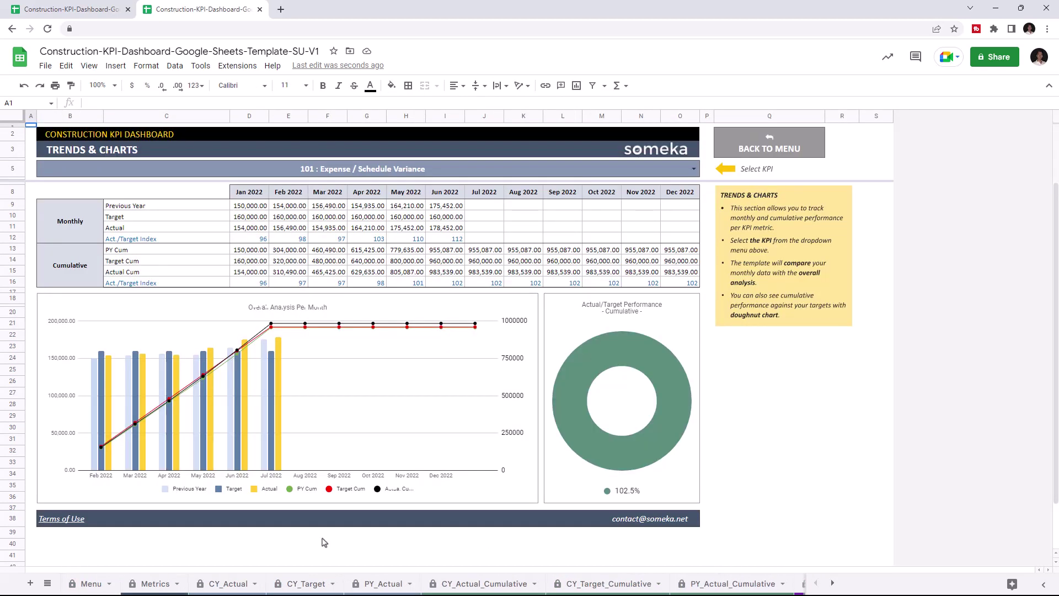
{"action": "left_click", "coordinate": [155, 583]}
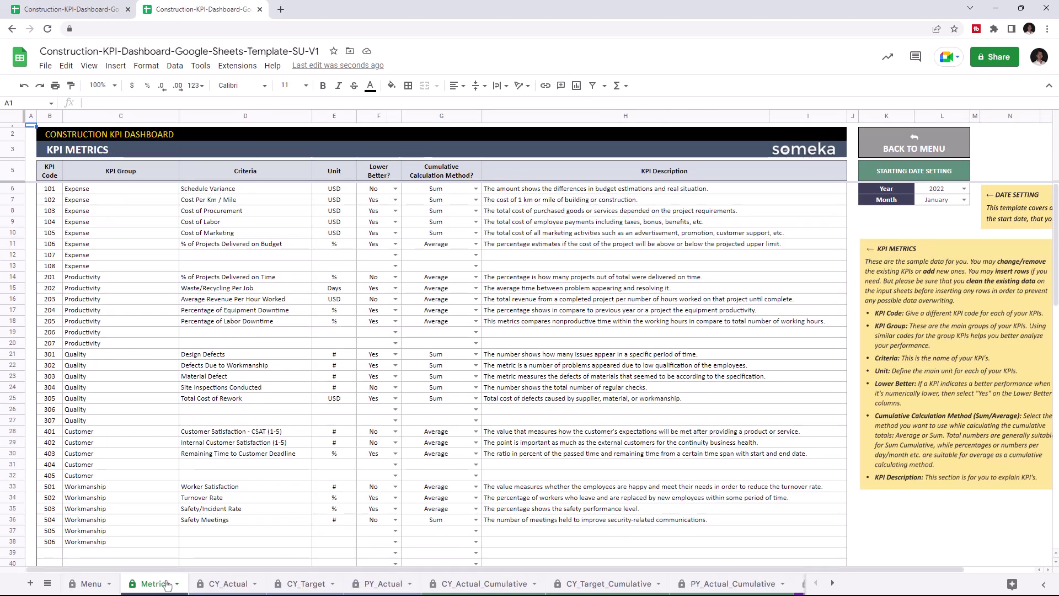
{"action": "left_click", "coordinate": [964, 189]}
{"action": "left_click", "coordinate": [977, 172]}
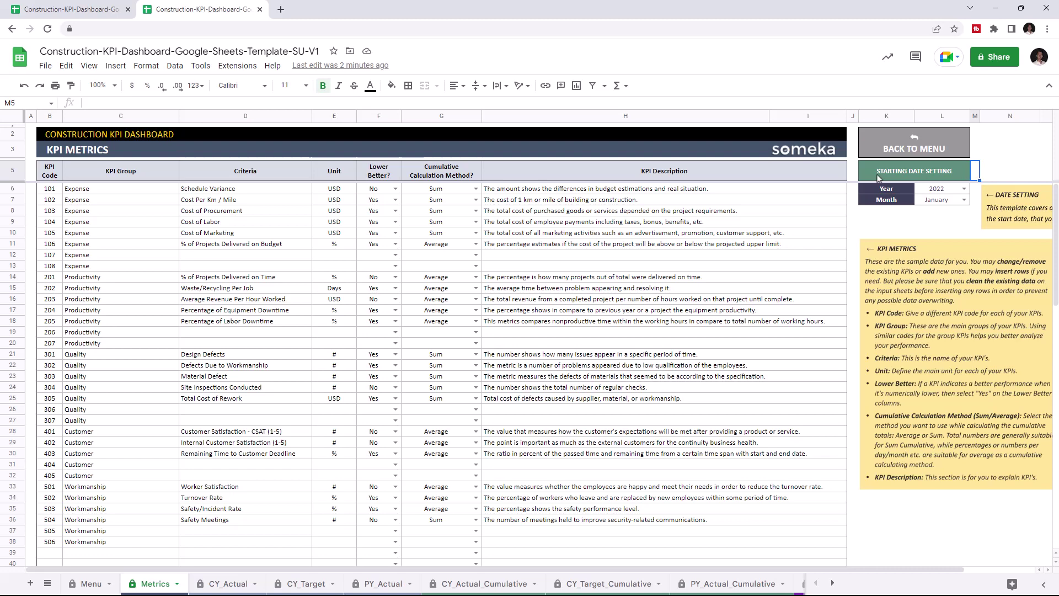
- Fill Metrics row 19: 206, Productivity, 'New KPI', unit #, Lower Better No, cumulative Sum
{"action": "left_click", "coordinate": [252, 332]}
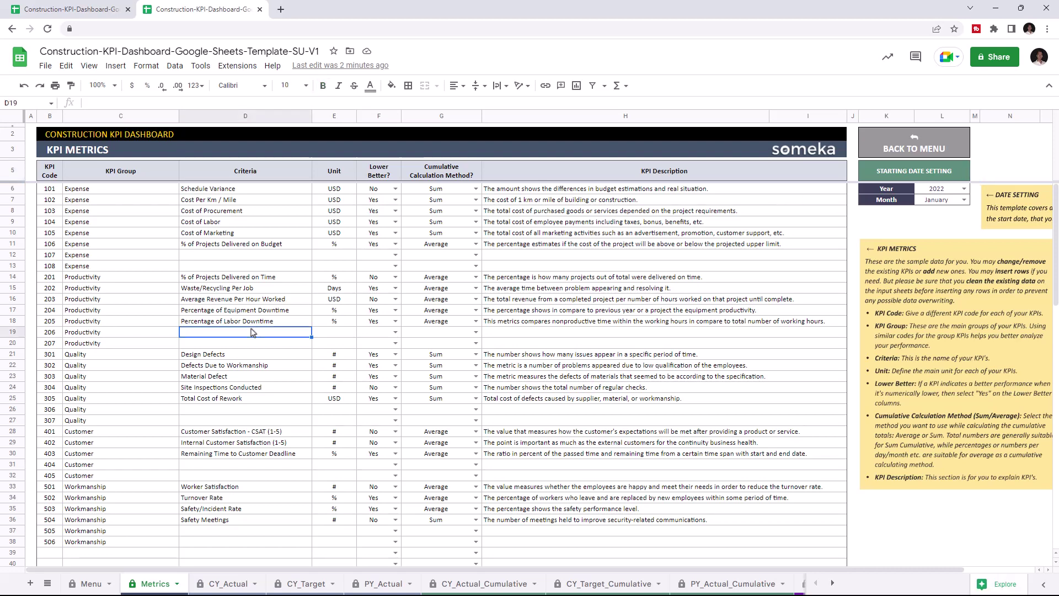
{"action": "type", "text": "New KPI"}
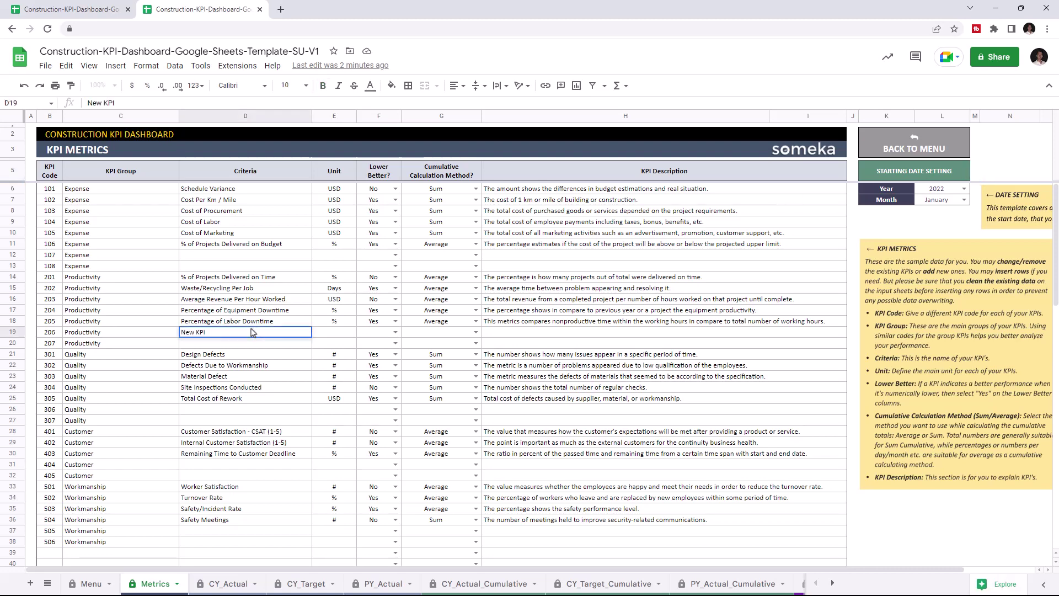
{"action": "left_click", "coordinate": [335, 332]}
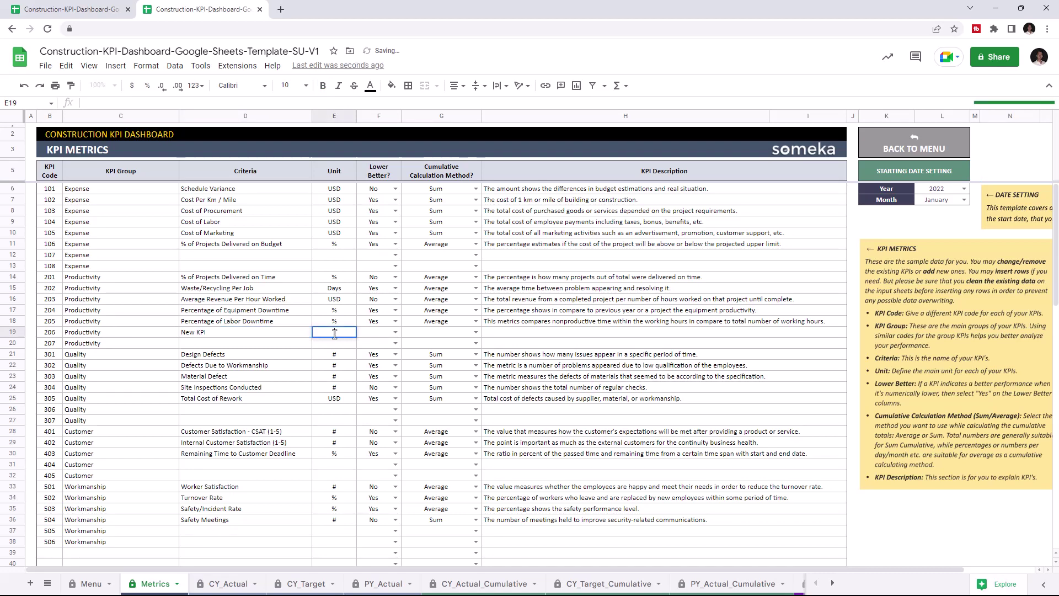
{"action": "type", "text": "#"}
{"action": "left_click", "coordinate": [395, 333]}
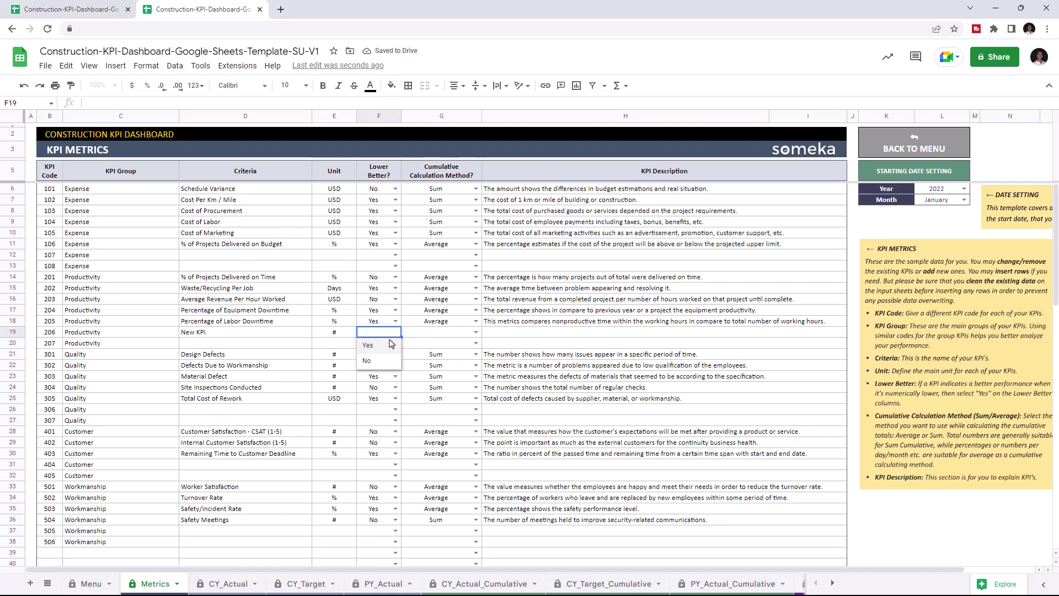
{"action": "left_click", "coordinate": [367, 361]}
{"action": "left_click", "coordinate": [476, 334]}
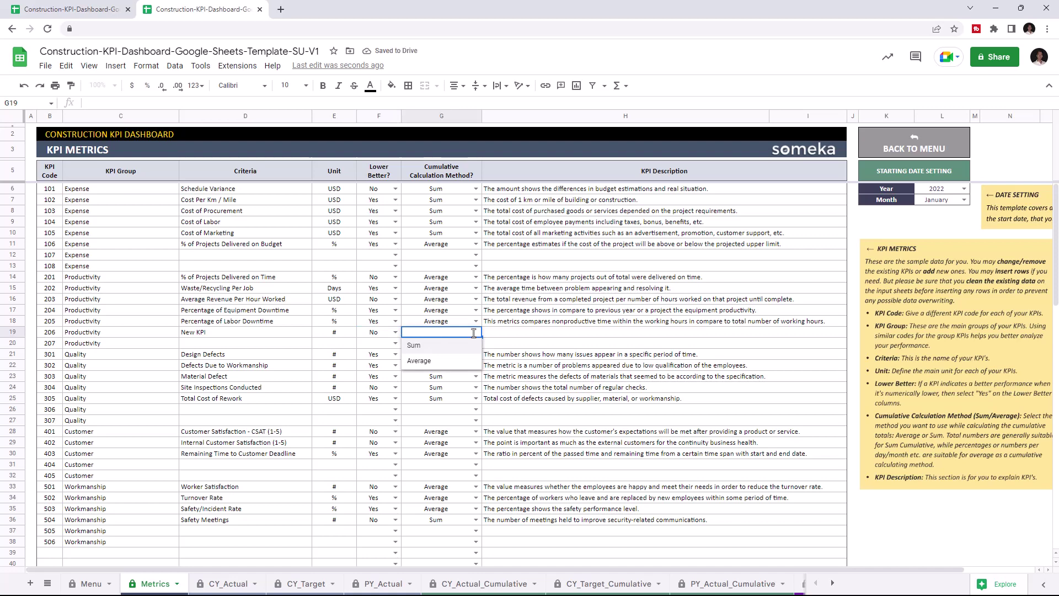
{"action": "left_click", "coordinate": [414, 346]}
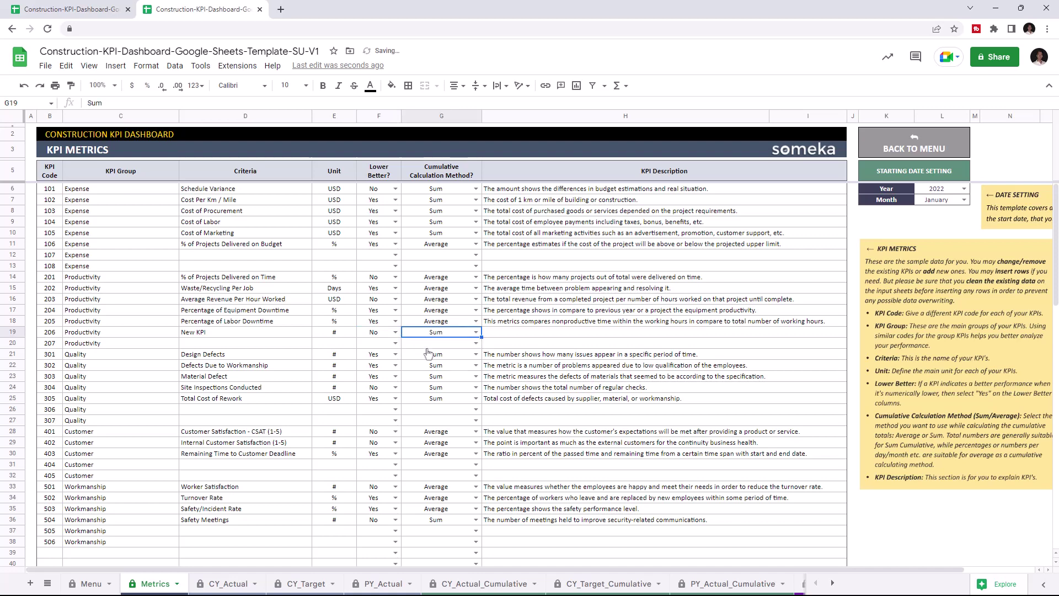
{"action": "left_click", "coordinate": [504, 335]}
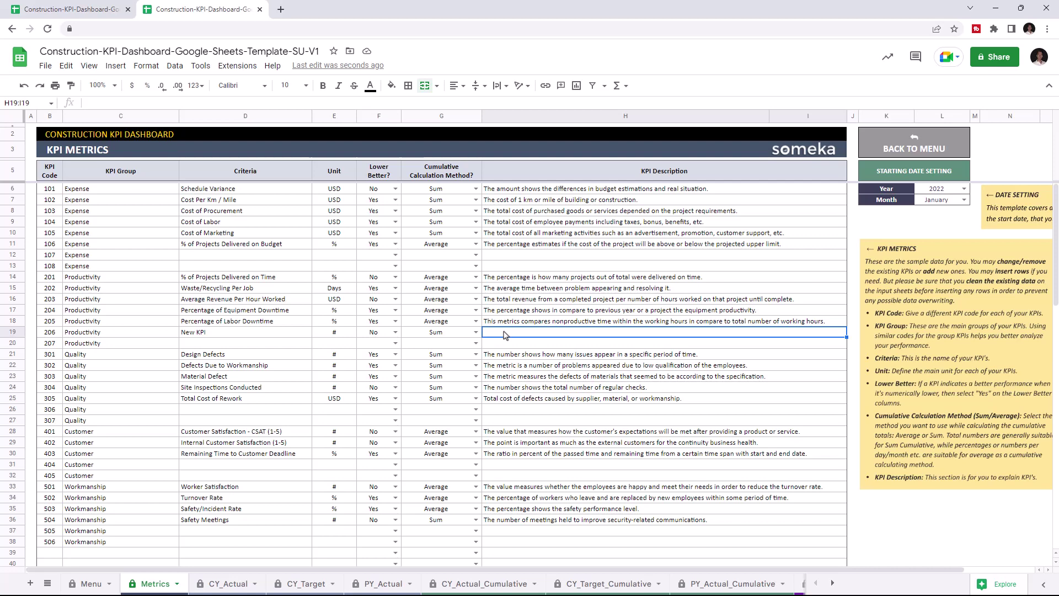
- Enter New KPI's January–June current-year actuals (0.18 to 0.21) in CY_Actual row 19
{"action": "left_click", "coordinate": [228, 584]}
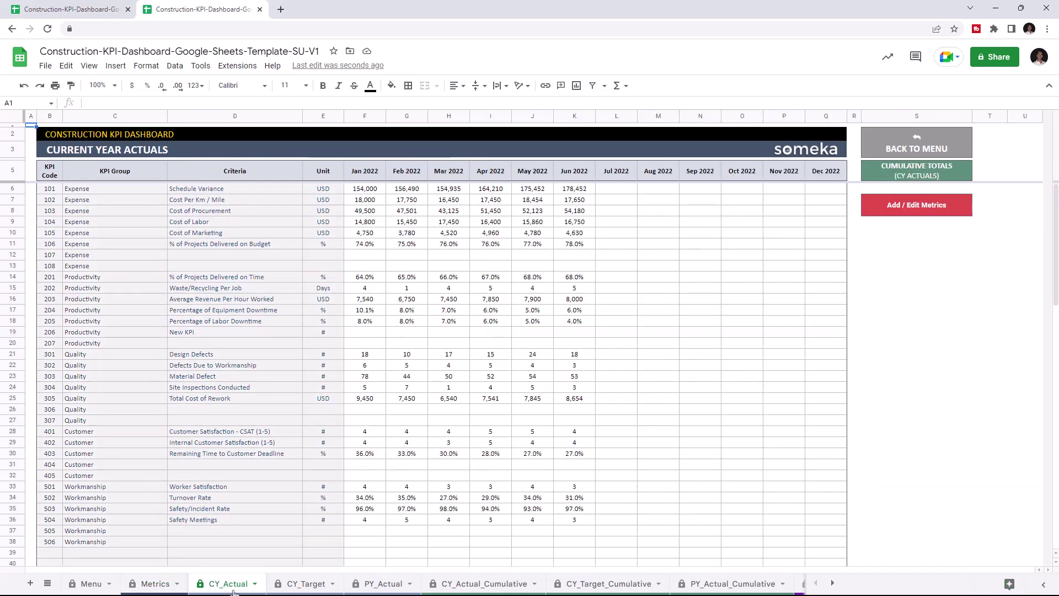
{"action": "left_click", "coordinate": [367, 334]}
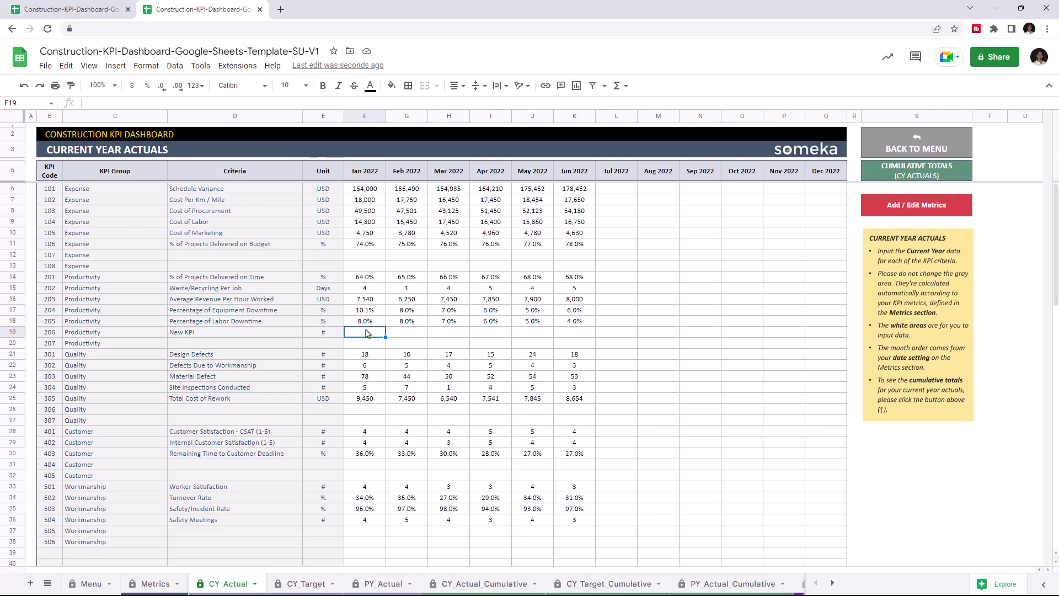
{"action": "type", "text": "0.1"}
{"action": "key", "text": "Tab"}
{"action": "type", "text": "0.2"}
{"action": "key", "text": "Tab"}
{"action": "type", "text": "0.17"}
{"action": "key", "text": "Tab"}
{"action": "type", "text": "0.19"}
{"action": "key", "text": "Tab"}
{"action": "type", "text": "0.21"}
{"action": "key", "text": "Tab"}
{"action": "type", "text": "0.2"}
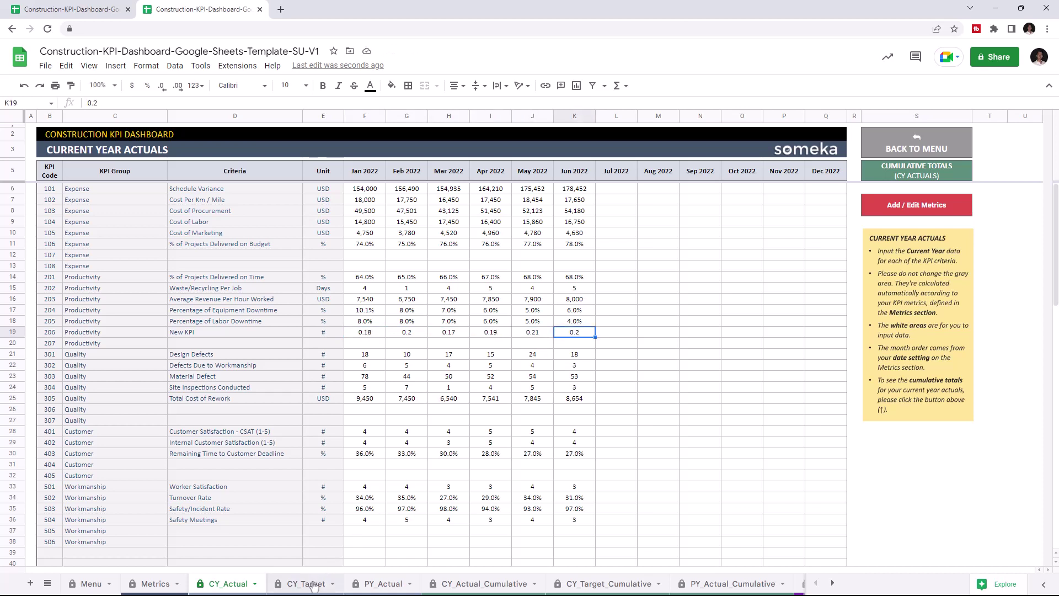
- Set New KPI's CY_Target to 0.2 in January and fill it across G19:K19
{"action": "left_click", "coordinate": [308, 584]}
{"action": "left_click", "coordinate": [364, 332]}
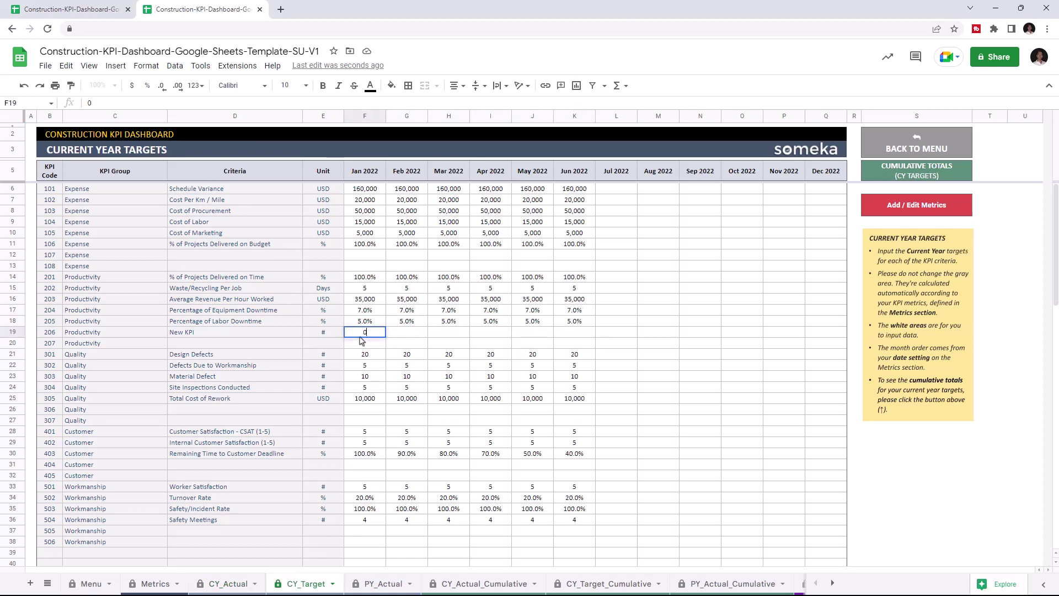
{"action": "type", "text": "0.2"}
{"action": "key", "text": "Return"}
{"action": "left_click", "coordinate": [364, 332]}
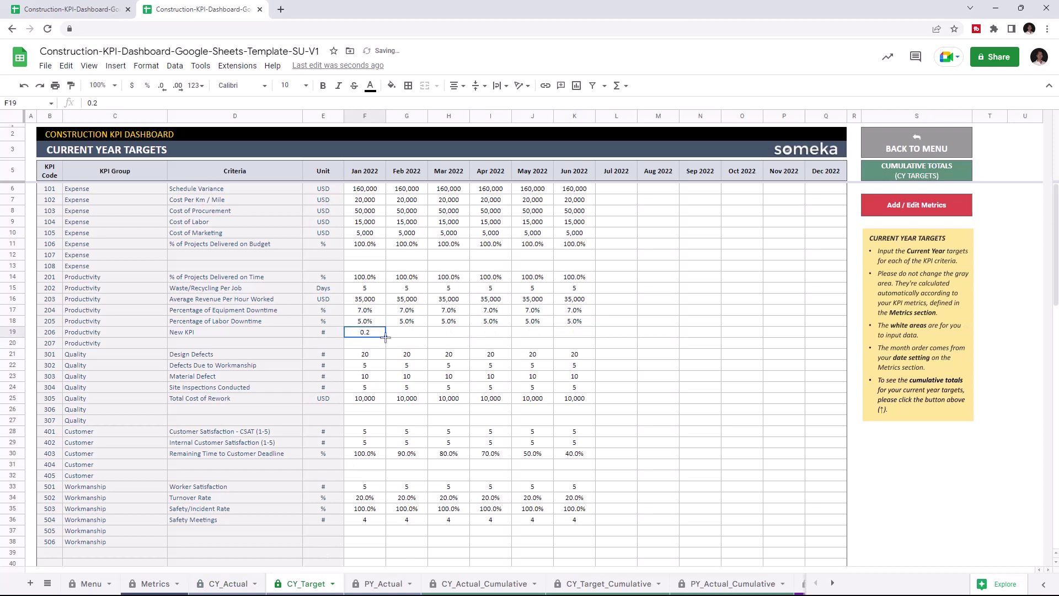
{"action": "left_click", "coordinate": [574, 332], "text": "shift"}
{"action": "key", "text": "ctrl+r"}
{"action": "left_click", "coordinate": [521, 344]}
{"action": "left_click", "coordinate": [383, 583]}
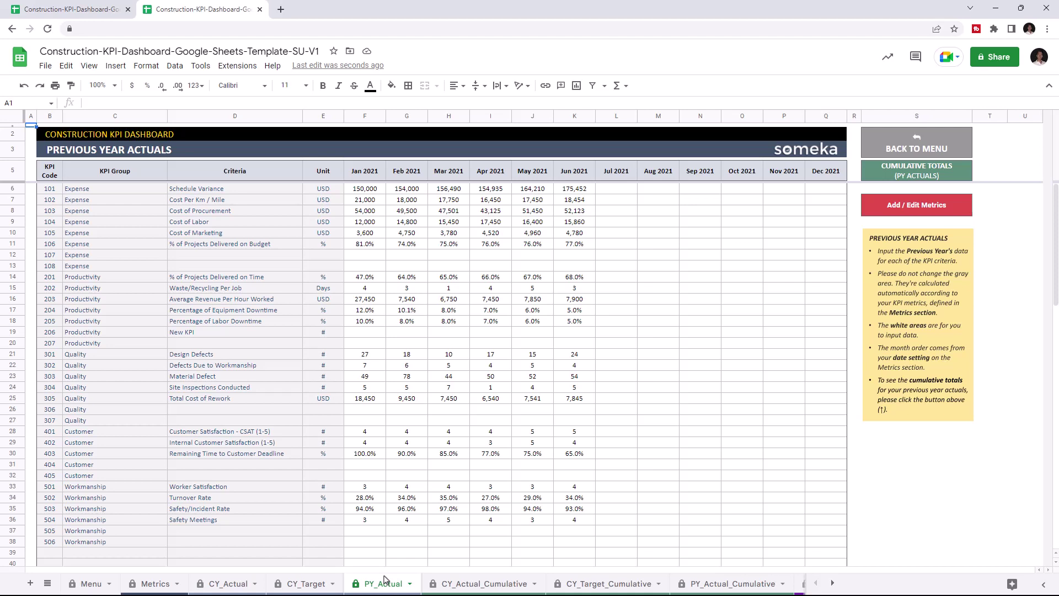
- Enter New KPI's PY_Actual values 0.15, 0.17, 0.17, 0.21, 0.22 and 0.19 in F19:K19
{"action": "left_click", "coordinate": [365, 332]}
{"action": "type", "text": "0.15"}
{"action": "key", "text": "Tab"}
{"action": "type", "text": "0.17"}
{"action": "key", "text": "Tab"}
{"action": "type", "text": "0.17\t0.21\t0.22\t0.19"}
{"action": "left_click", "coordinate": [537, 342]}
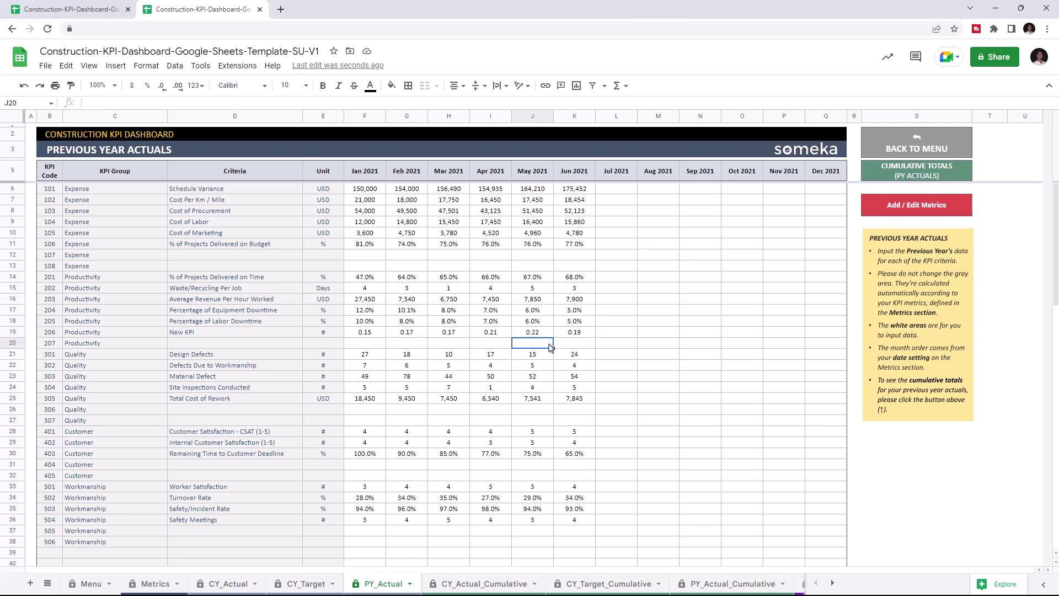
- Check New KPI's totals on CY_Actual_Cumulative, CY_Target_Cumulative and PY_Actual_Cumulative sheets
{"action": "left_click", "coordinate": [458, 584]}
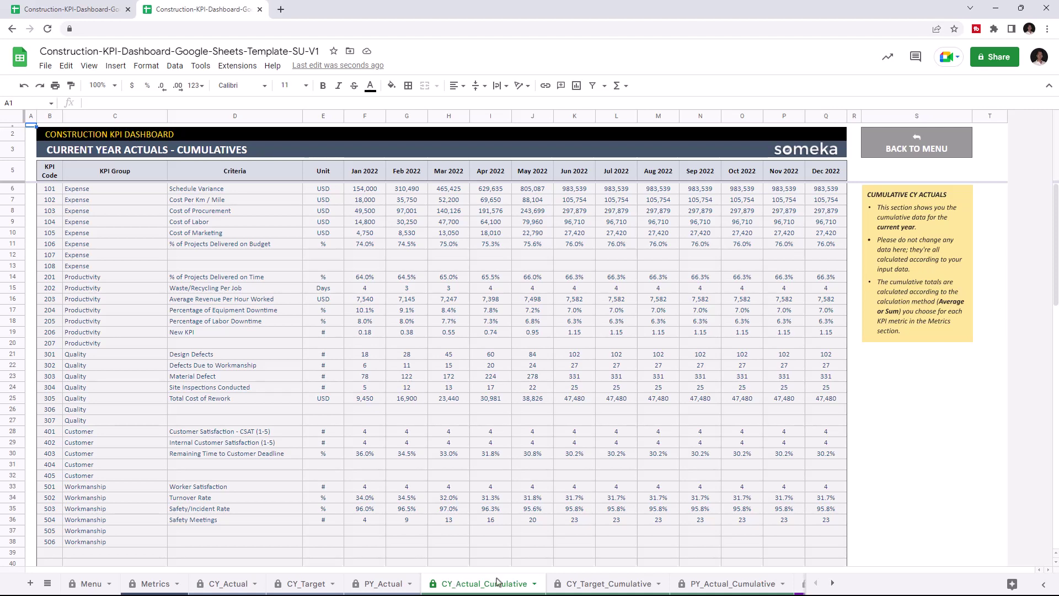
{"action": "left_click", "coordinate": [608, 584]}
{"action": "left_click", "coordinate": [712, 583]}
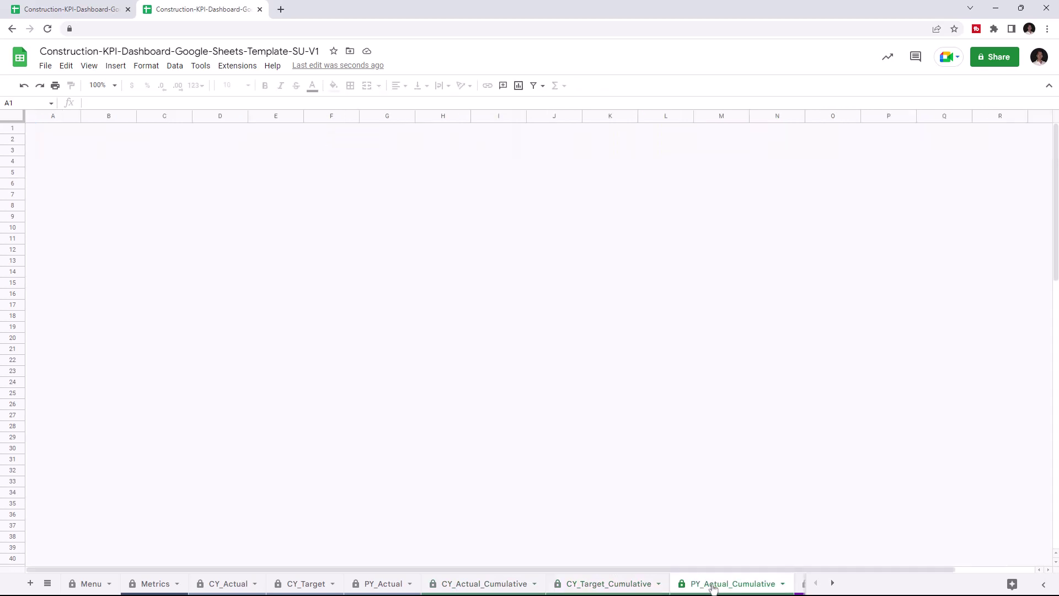
{"action": "left_click", "coordinate": [833, 582]}
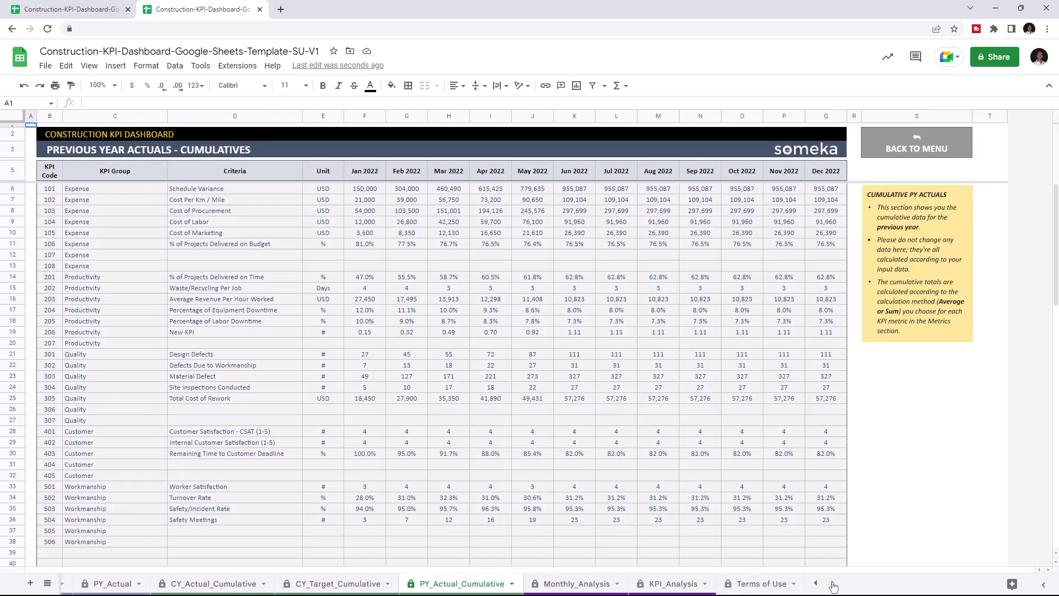
- Switch the Monthly_Analysis Month dropdown to Jan and Mar 2022, then back to Apr 2022
{"action": "left_click", "coordinate": [592, 584]}
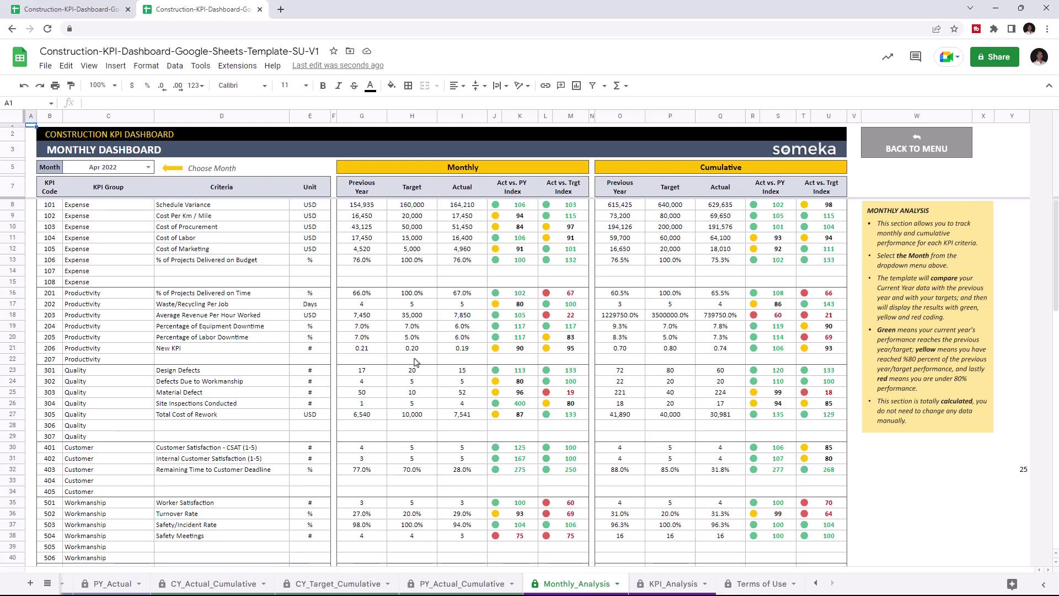
{"action": "left_click", "coordinate": [146, 167]}
{"action": "left_click", "coordinate": [119, 186]}
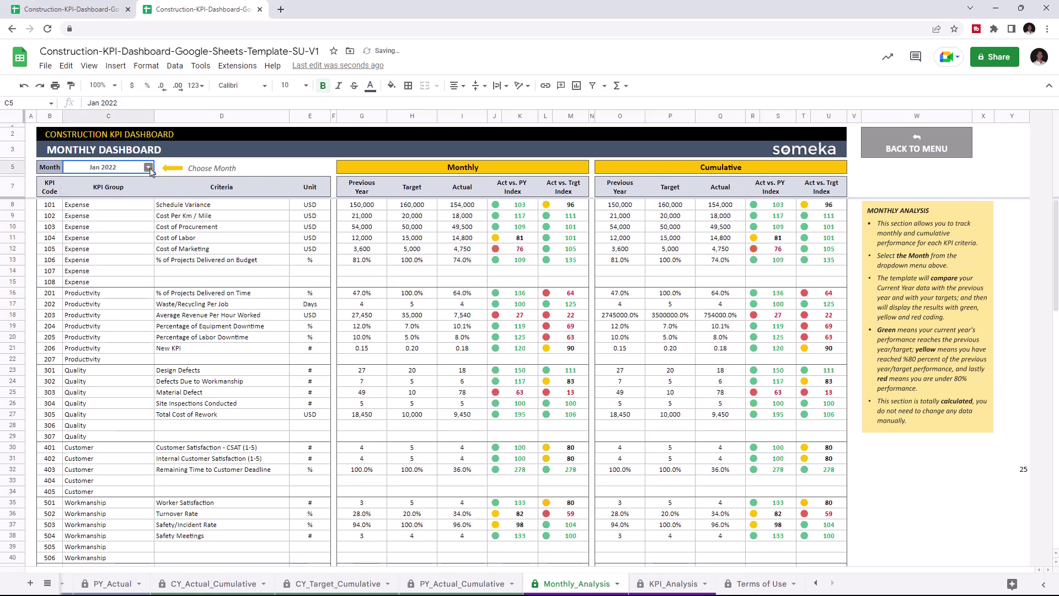
{"action": "left_click", "coordinate": [147, 167]}
{"action": "left_click", "coordinate": [108, 216]}
{"action": "left_click", "coordinate": [146, 168]}
{"action": "left_click", "coordinate": [108, 230]}
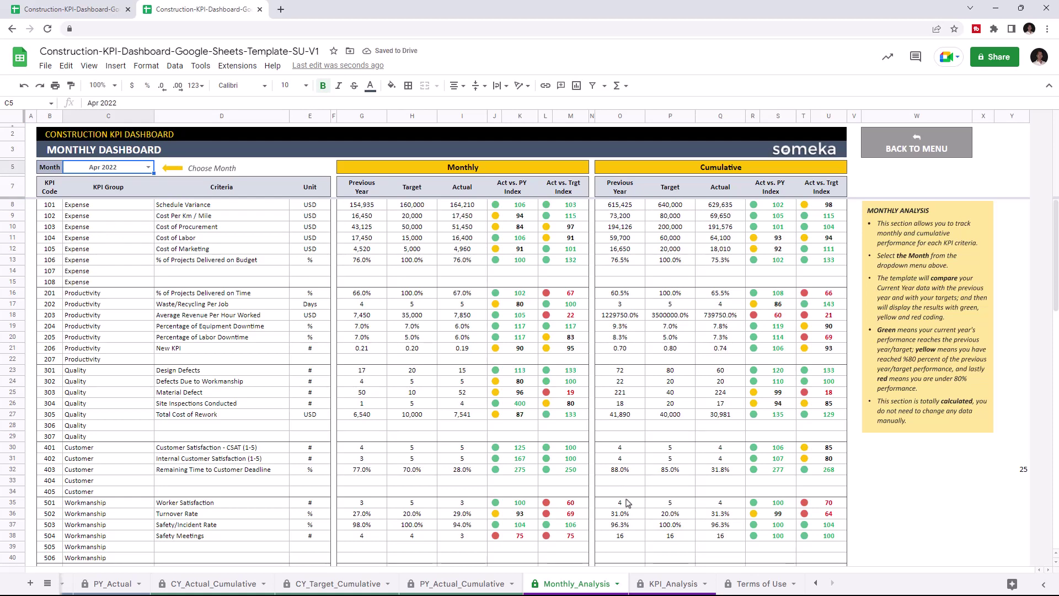
- On KPI_Analysis, chart KPI 102 Cost Per Km / Mile, then KPI 105
{"action": "left_click", "coordinate": [672, 582]}
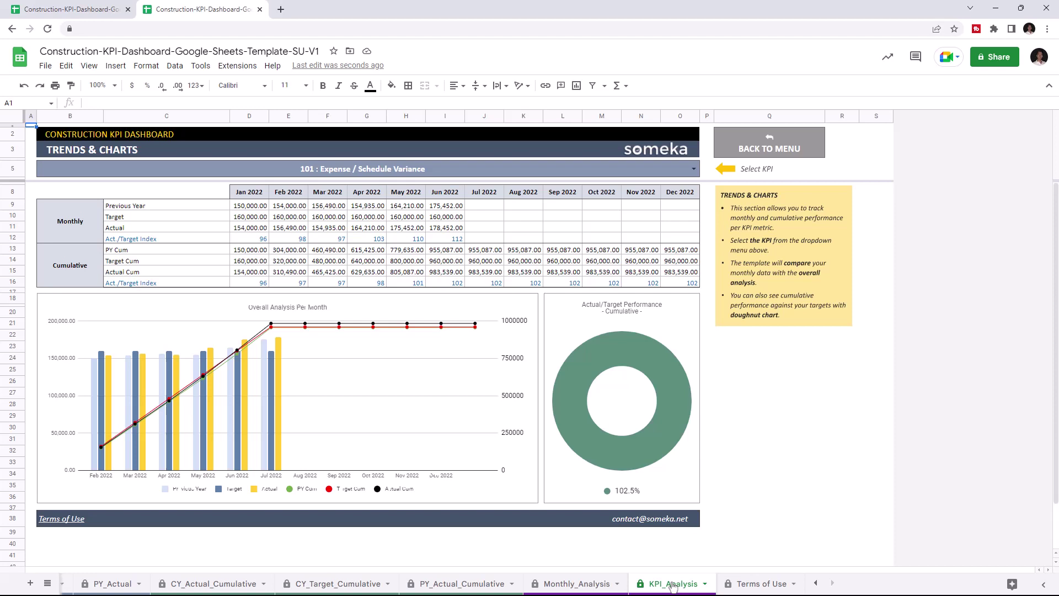
{"action": "left_click", "coordinate": [693, 169]}
{"action": "left_click", "coordinate": [561, 206]}
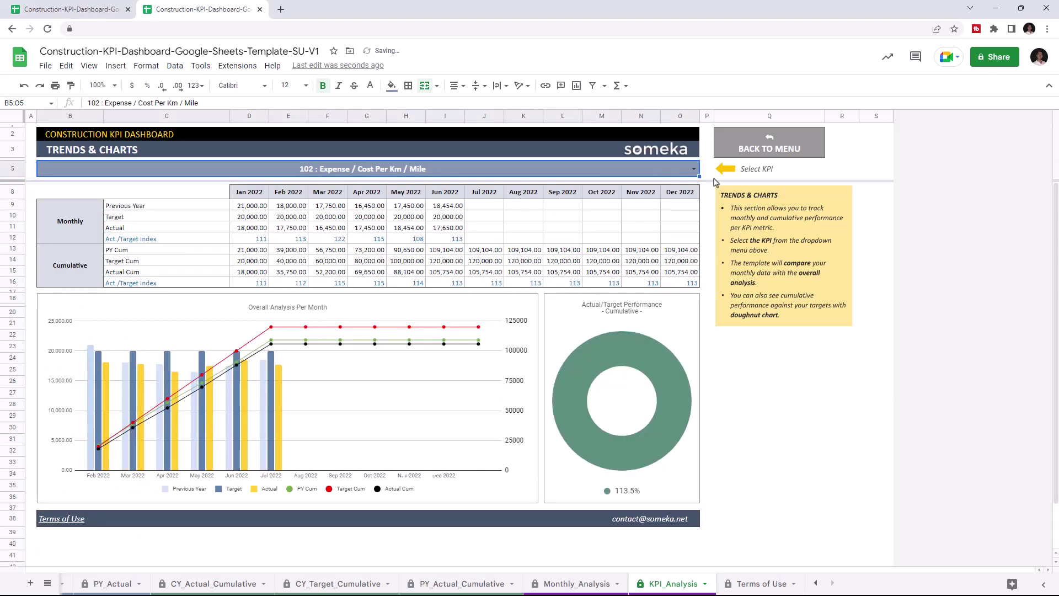
{"action": "left_click", "coordinate": [693, 169]}
{"action": "key", "text": "Down"}
{"action": "key", "text": "Down"}
{"action": "key", "text": "Down"}
{"action": "key", "text": "Return"}
- Chart KPIs 201, 206 and 403, finishing on 504 Workmanship / Safety Meetings
{"action": "left_click", "coordinate": [693, 169]}
{"action": "left_click", "coordinate": [116, 276]}
{"action": "left_click", "coordinate": [693, 168]}
{"action": "key", "text": "Down"}
{"action": "key", "text": "Down"}
{"action": "key", "text": "Down"}
{"action": "key", "text": "Return"}
{"action": "key", "text": "Down"}
{"action": "key", "text": "Return"}
{"action": "left_click", "coordinate": [693, 169]}
{"action": "left_click", "coordinate": [117, 524]}
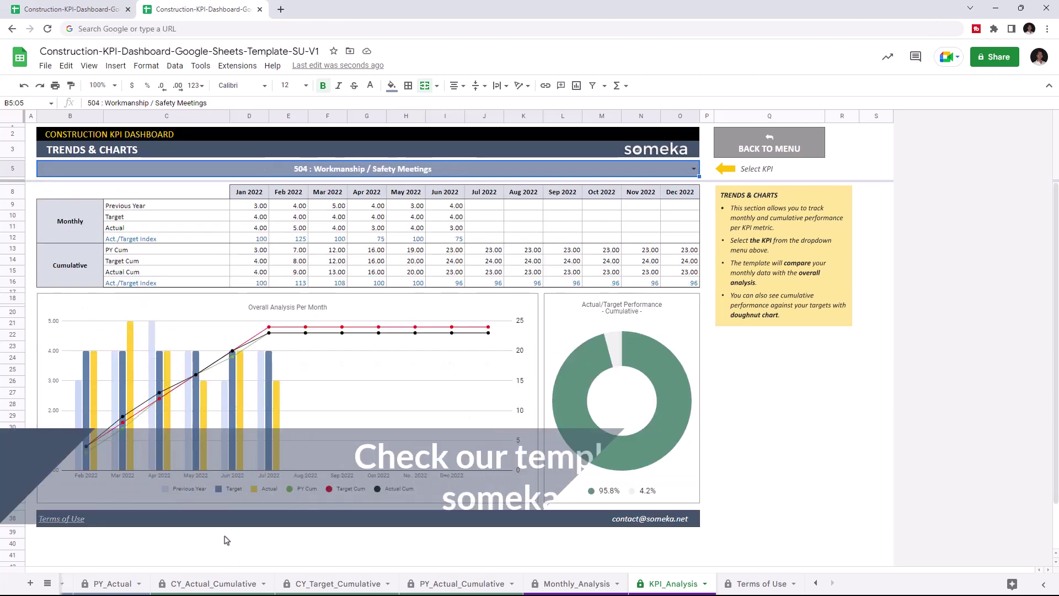